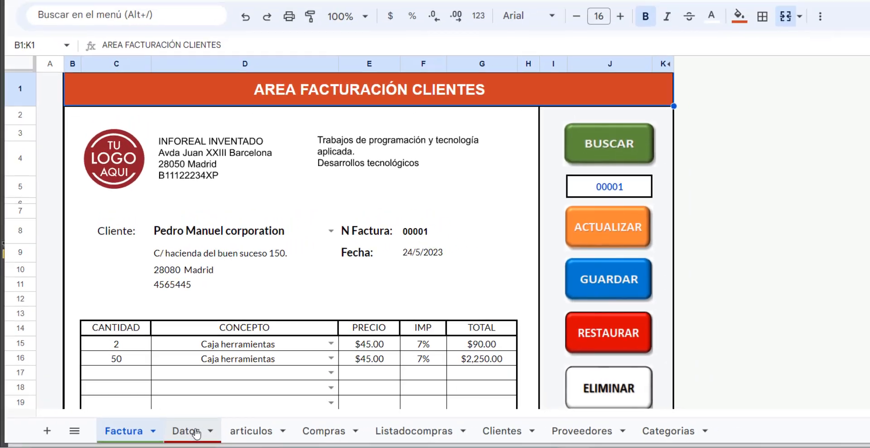
Look through the Datos, articulos, Compras and Listadocompras sheets of the invoicing workbook, ending on articulos.
{"action": "left_click", "coordinate": [205, 432]}
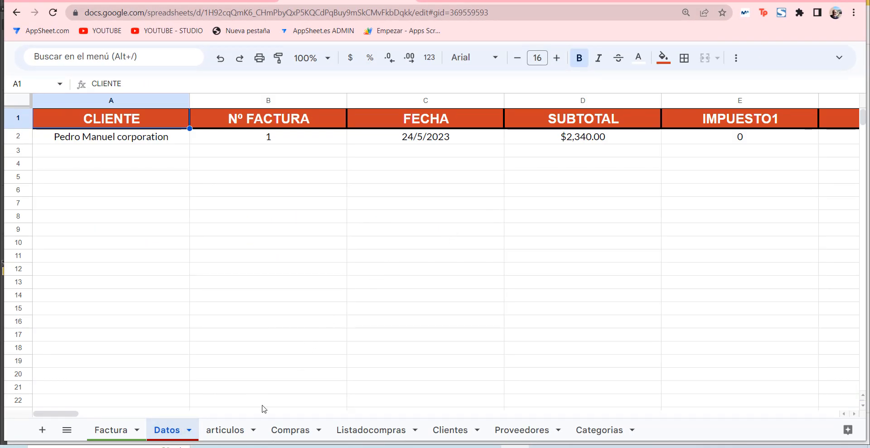
{"action": "left_click", "coordinate": [241, 431]}
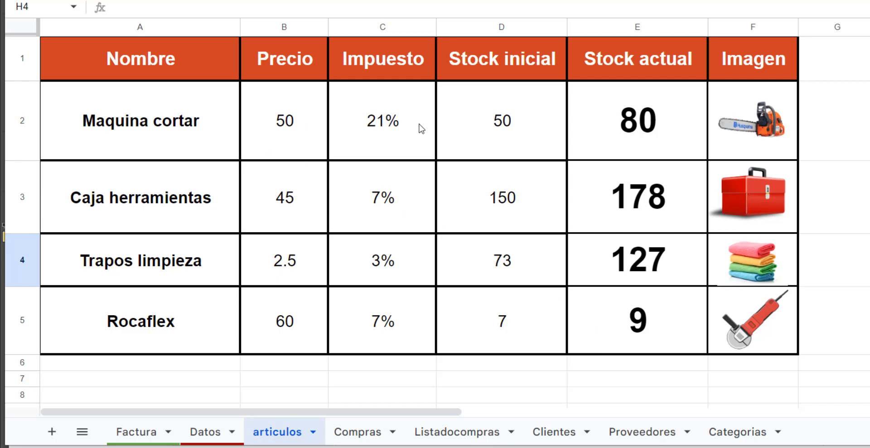
{"action": "left_click", "coordinate": [364, 432]}
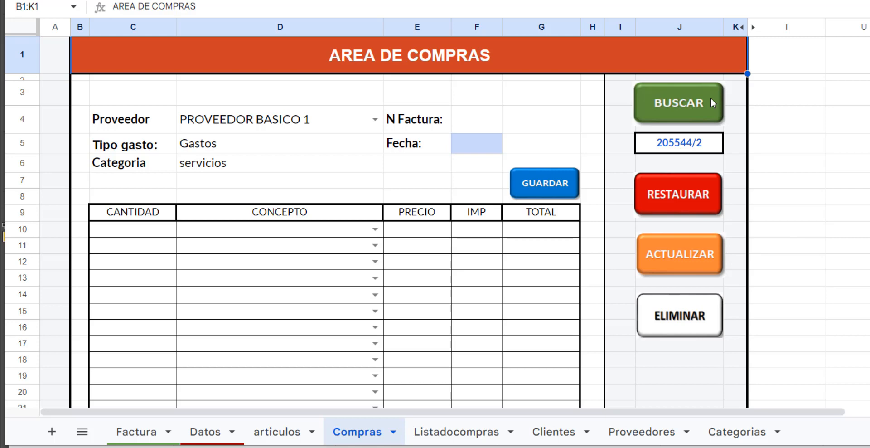
{"action": "left_click", "coordinate": [460, 431]}
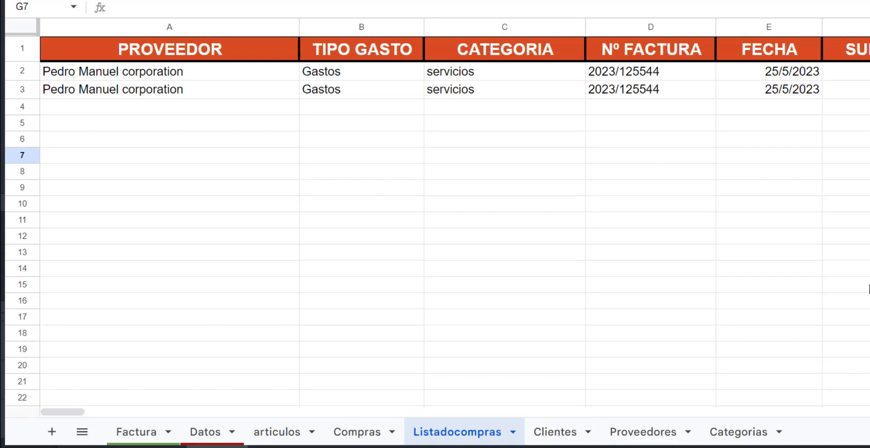
{"action": "left_click", "coordinate": [292, 431]}
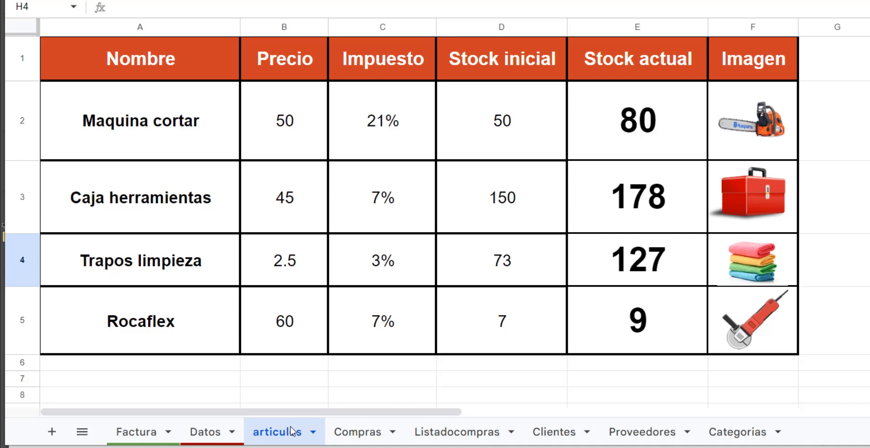
Review the customer invoice form on the Factura sheet, and check the Datos, articulos and Compras sheets.
{"action": "left_click", "coordinate": [150, 431]}
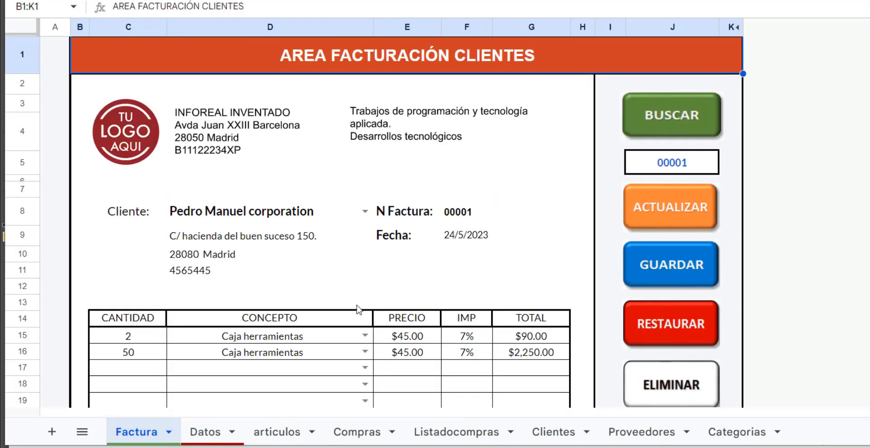
{"action": "scroll", "coordinate": [371, 307], "scroll_direction": "down", "scroll_amount": 1}
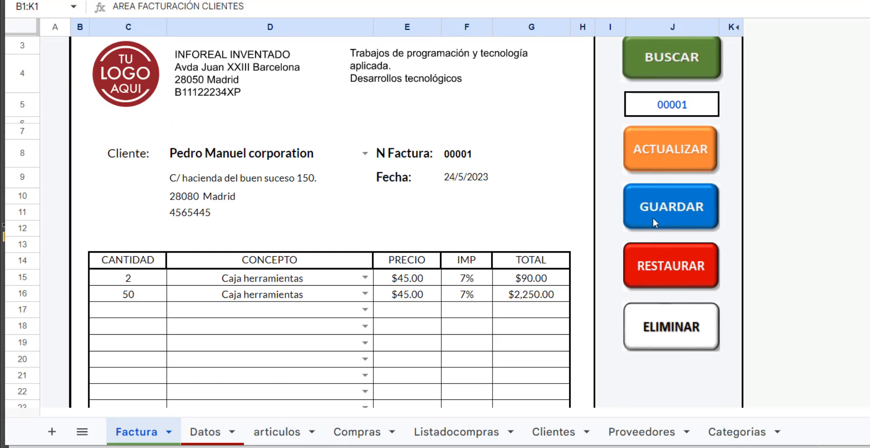
{"action": "left_click", "coordinate": [207, 431]}
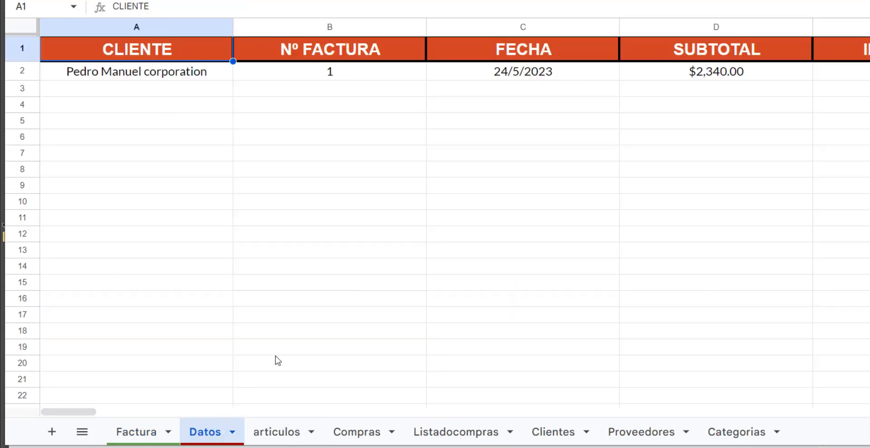
{"action": "left_click", "coordinate": [280, 435]}
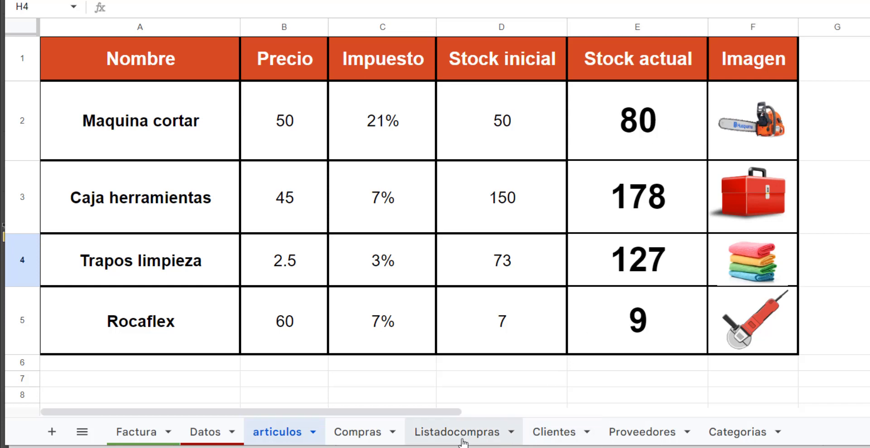
{"action": "left_click", "coordinate": [358, 435]}
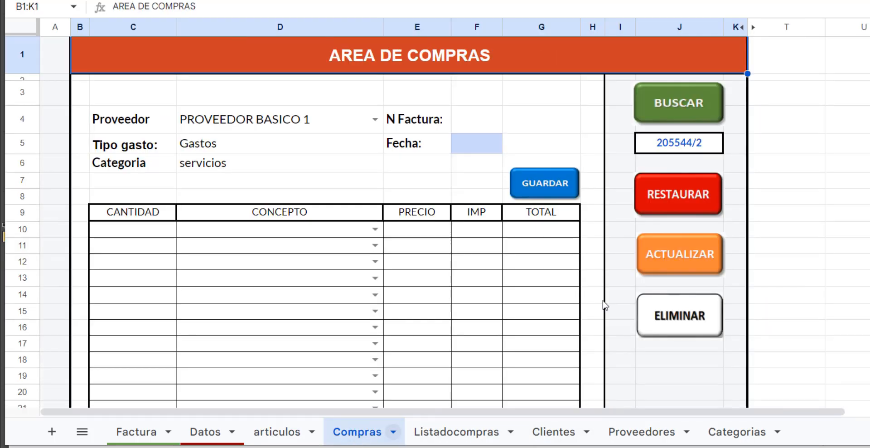
Examine the full Stock actual formula in cell E2 of the articulos sheet and the Listadocompras data, and show the hidden menus.
{"action": "left_click", "coordinate": [270, 430]}
{"action": "left_click", "coordinate": [635, 125]}
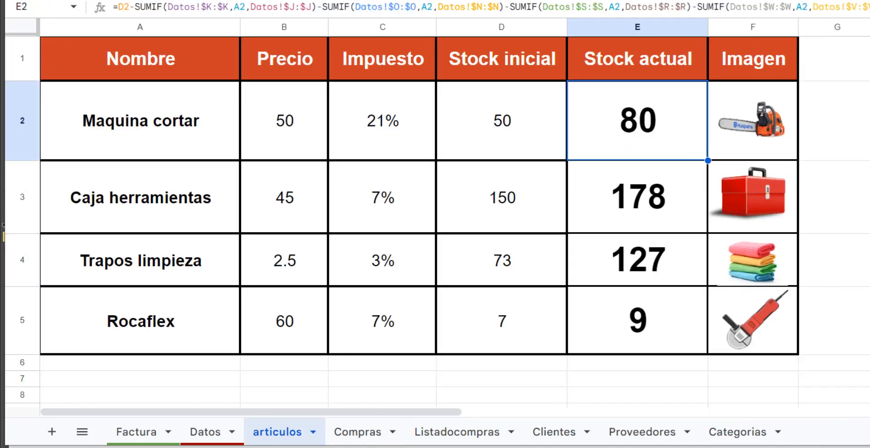
{"action": "left_click_drag", "start_coordinate": [867, 18], "coordinate": [868, 236]}
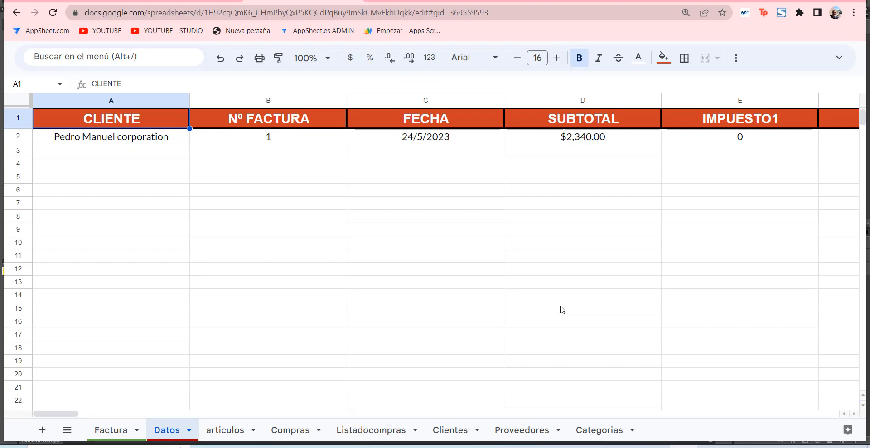
{"action": "left_click", "coordinate": [376, 435]}
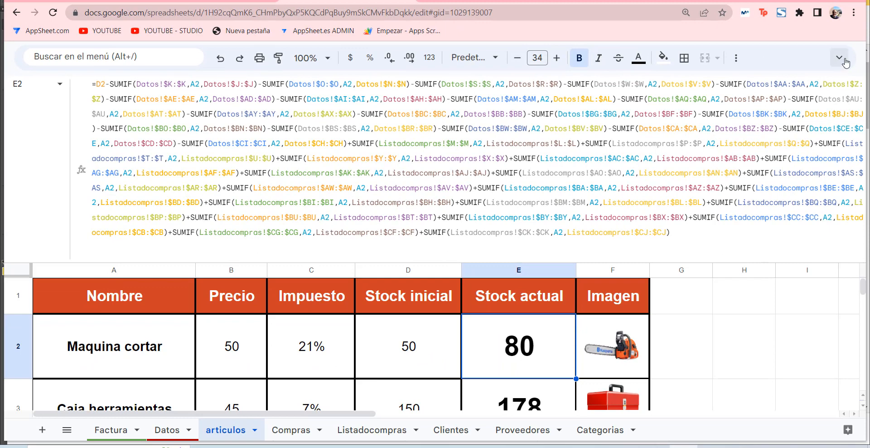
{"action": "left_click", "coordinate": [841, 59]}
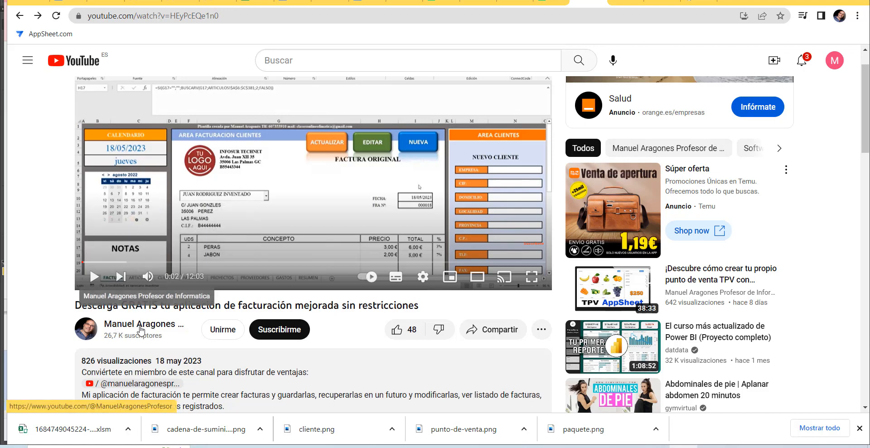
Switch to YouTube, subscribe to the channel that published the free invoicing application video, and return to the video.
{"action": "left_click", "coordinate": [94, 334]}
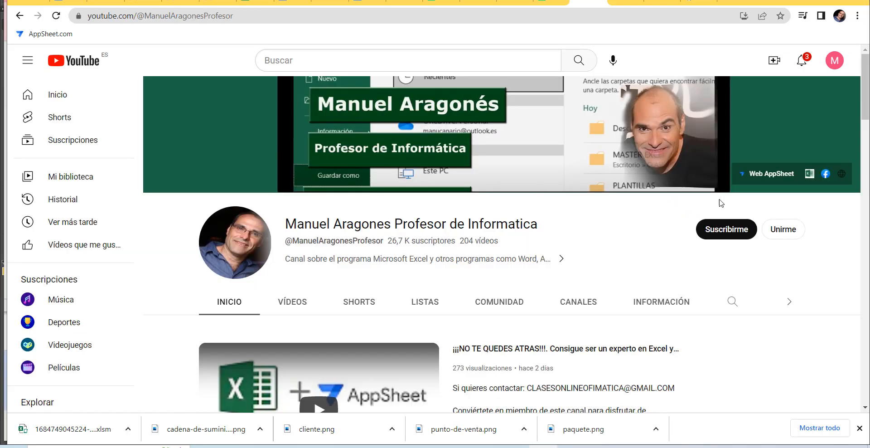
{"action": "left_click", "coordinate": [726, 231]}
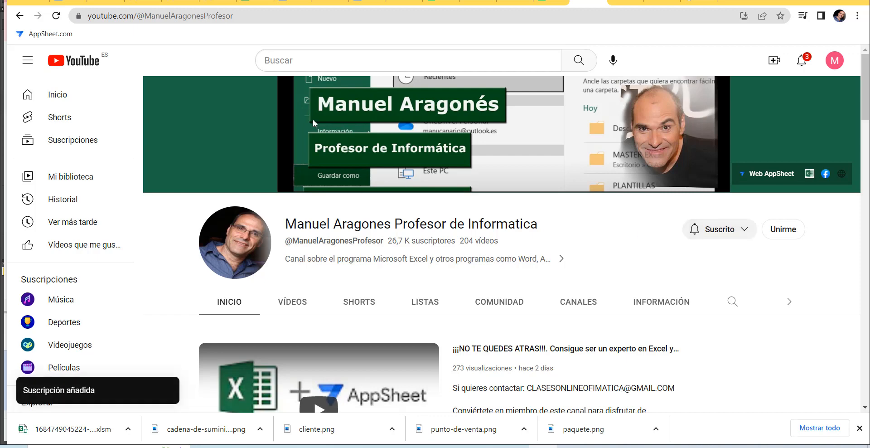
{"action": "left_click", "coordinate": [20, 16]}
Open the comment field below the invoicing application video and give the video a like.
{"action": "scroll", "coordinate": [176, 302], "scroll_direction": "down", "scroll_amount": 2}
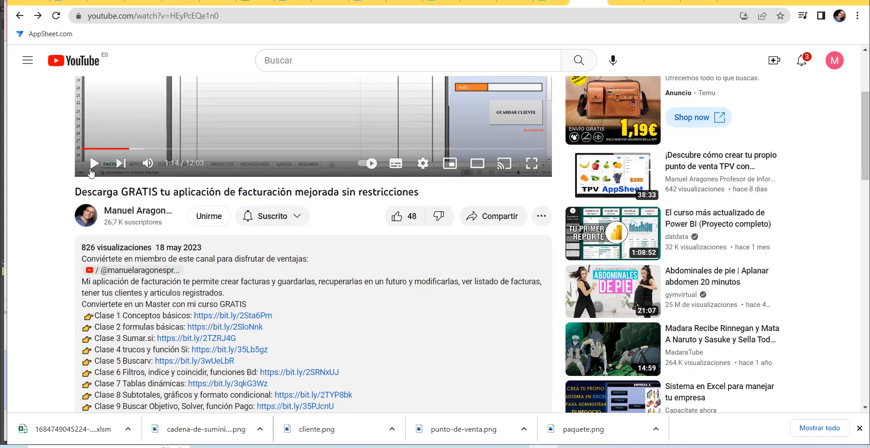
{"action": "scroll", "coordinate": [213, 231], "scroll_direction": "down", "scroll_amount": 8}
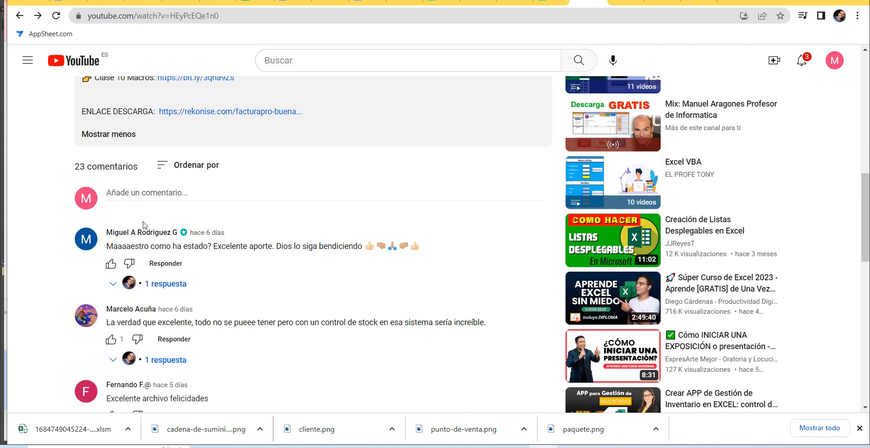
{"action": "left_click", "coordinate": [137, 194]}
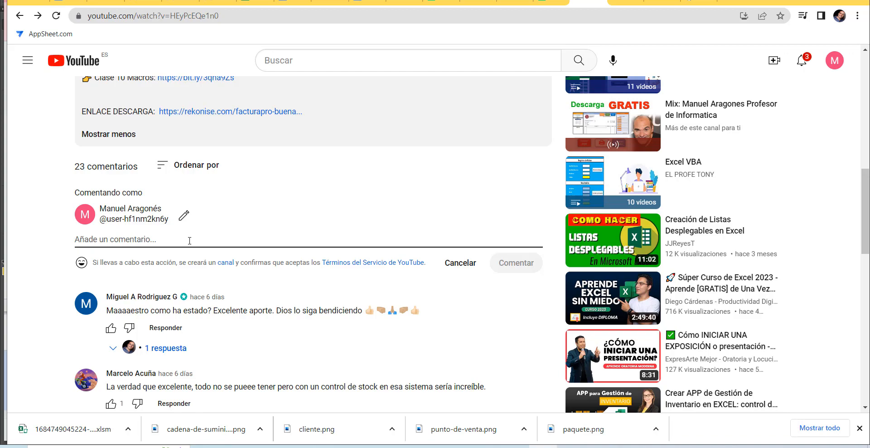
{"action": "scroll", "coordinate": [183, 186], "scroll_direction": "up", "scroll_amount": 6}
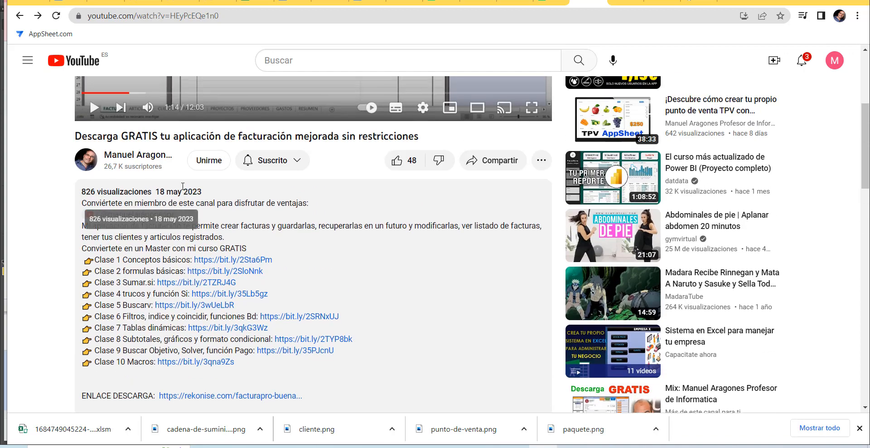
{"action": "scroll", "coordinate": [182, 186], "scroll_direction": "up", "scroll_amount": 1}
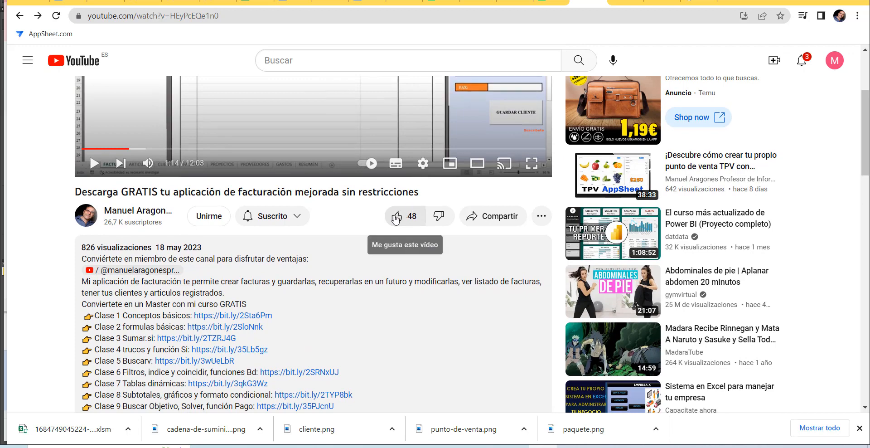
{"action": "left_click", "coordinate": [397, 217]}
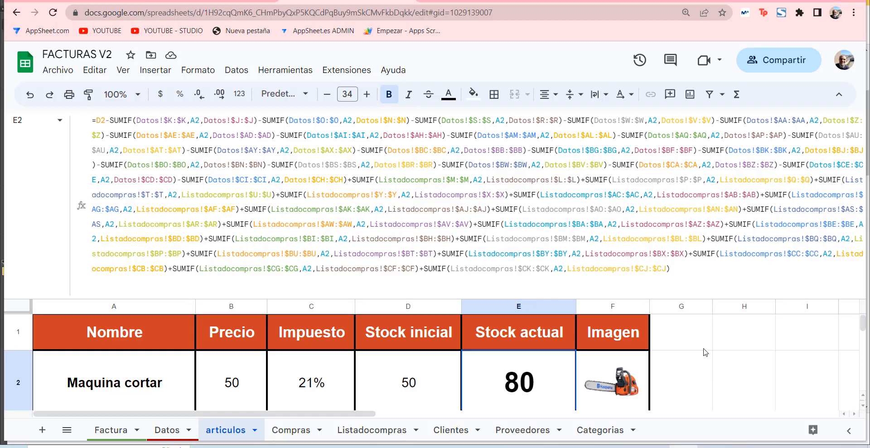
Switch to the FACTURAS V2 spreadsheet, open its Apps Script project and select the Código.gs code from the Guardar function to the end.
{"action": "left_click", "coordinate": [349, 72]}
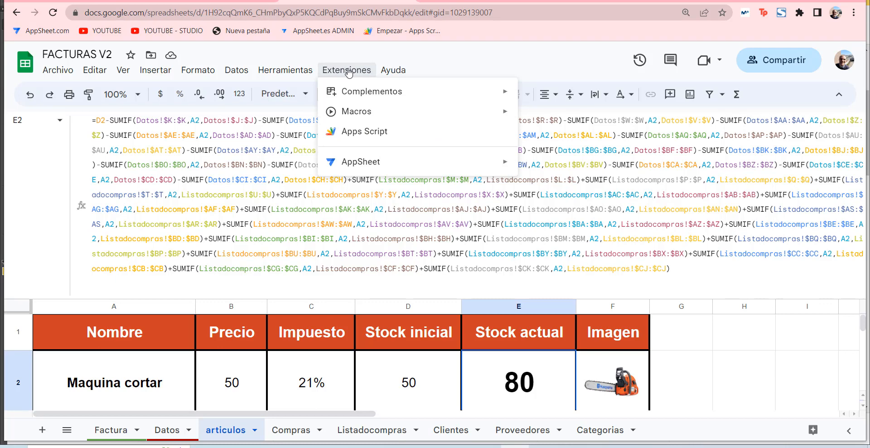
{"action": "left_click", "coordinate": [361, 137]}
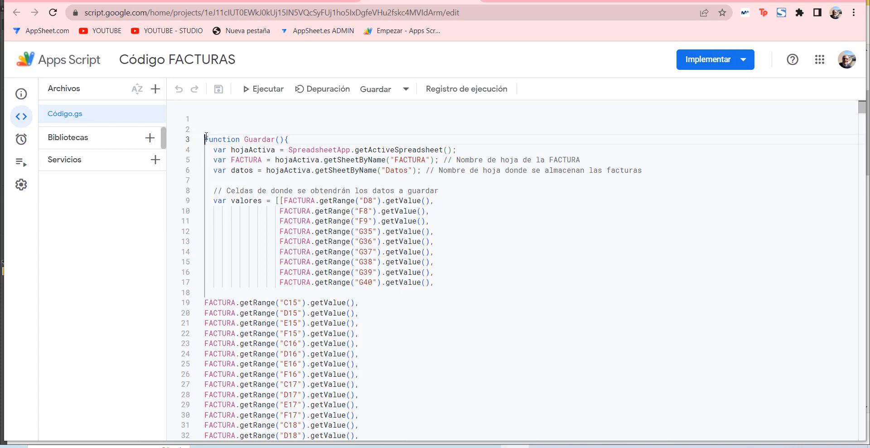
{"action": "left_click_drag", "start_coordinate": [205, 139], "coordinate": [365, 440]}
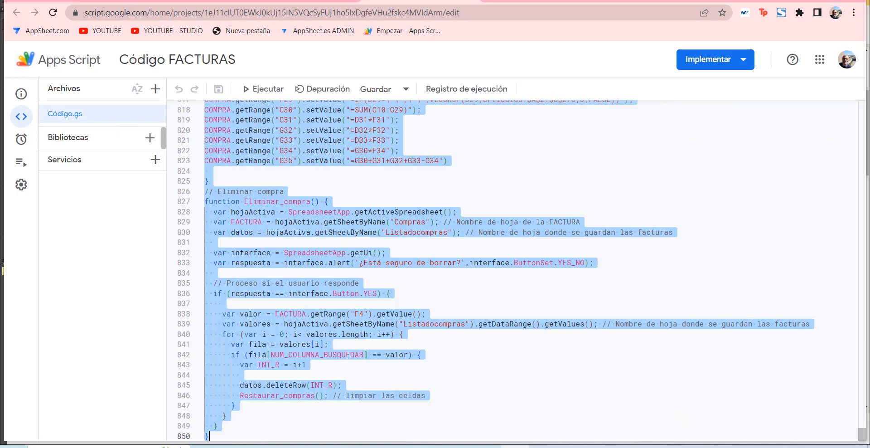
{"action": "left_click", "coordinate": [861, 113]}
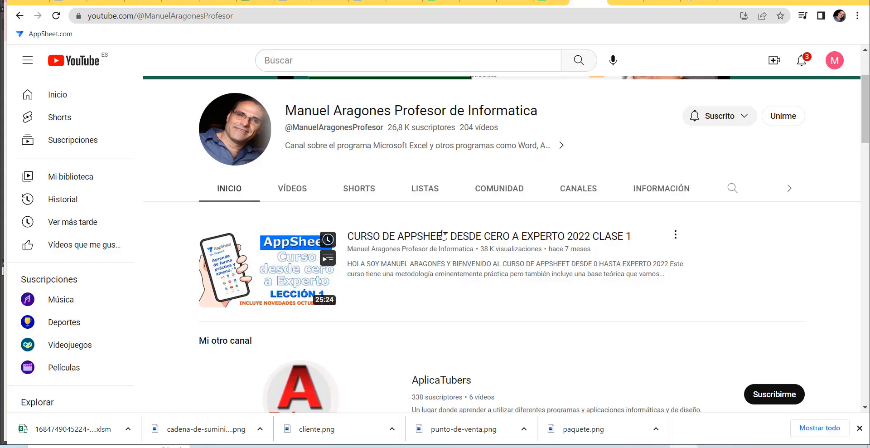
Switch to the YouTube channel and browse its most recent videos and its created playlists.
{"action": "left_click", "coordinate": [286, 191]}
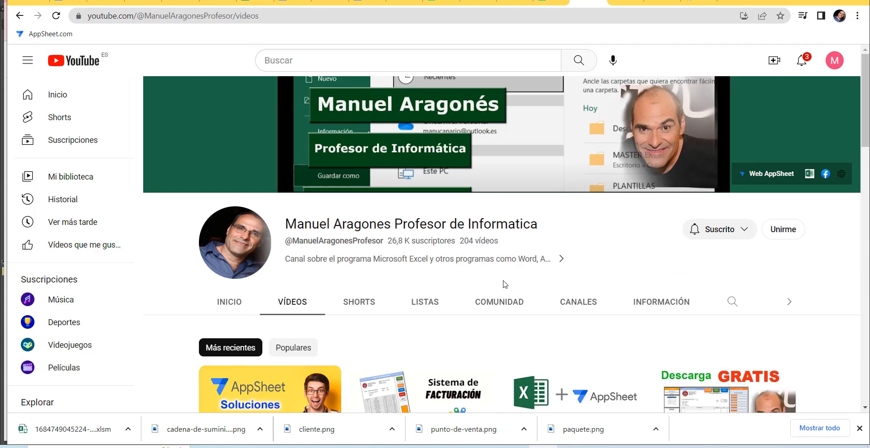
{"action": "scroll", "coordinate": [496, 290], "scroll_direction": "down", "scroll_amount": 2}
{"action": "scroll", "coordinate": [495, 290], "scroll_direction": "down", "scroll_amount": 4}
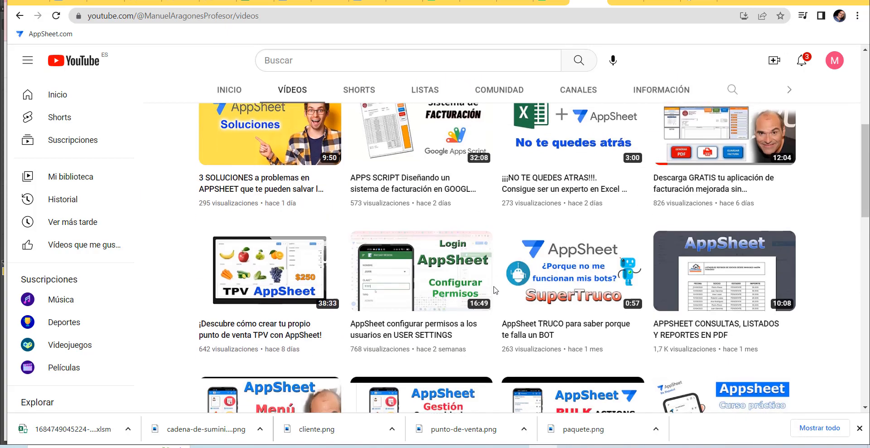
{"action": "scroll", "coordinate": [494, 288], "scroll_direction": "up", "scroll_amount": 5}
{"action": "scroll", "coordinate": [446, 244], "scroll_direction": "down", "scroll_amount": 1}
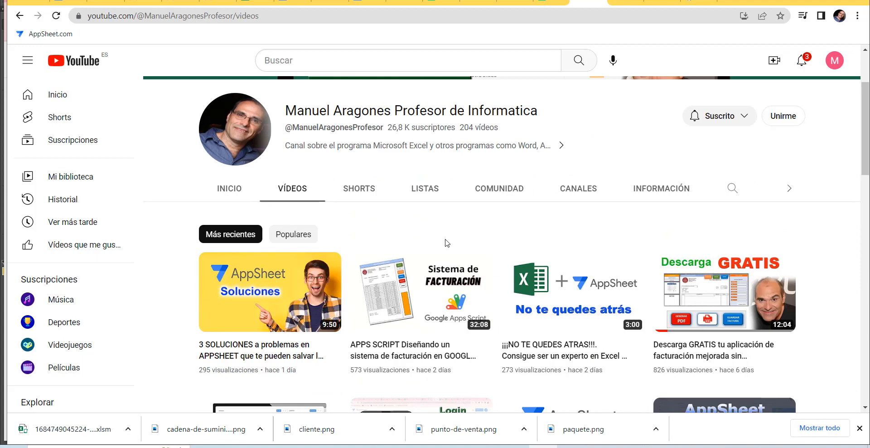
{"action": "left_click", "coordinate": [426, 184]}
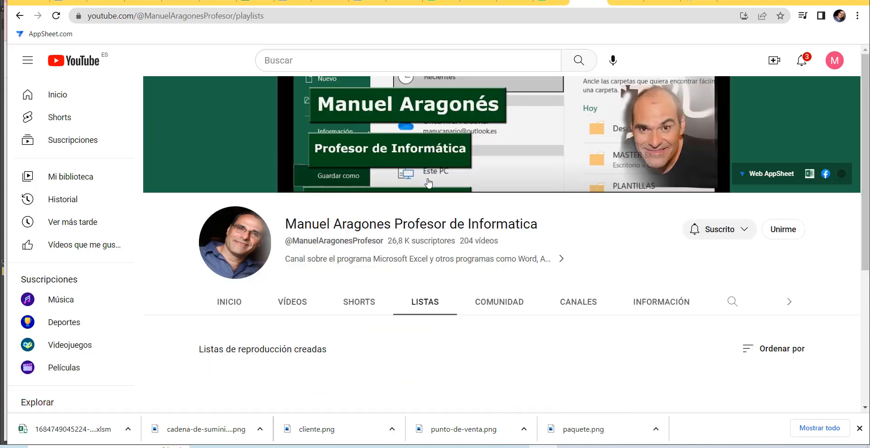
{"action": "scroll", "coordinate": [498, 258], "scroll_direction": "down", "scroll_amount": 4}
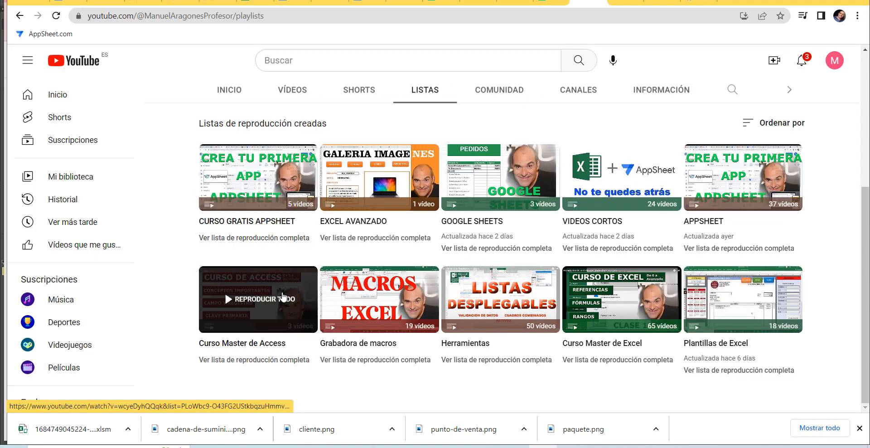